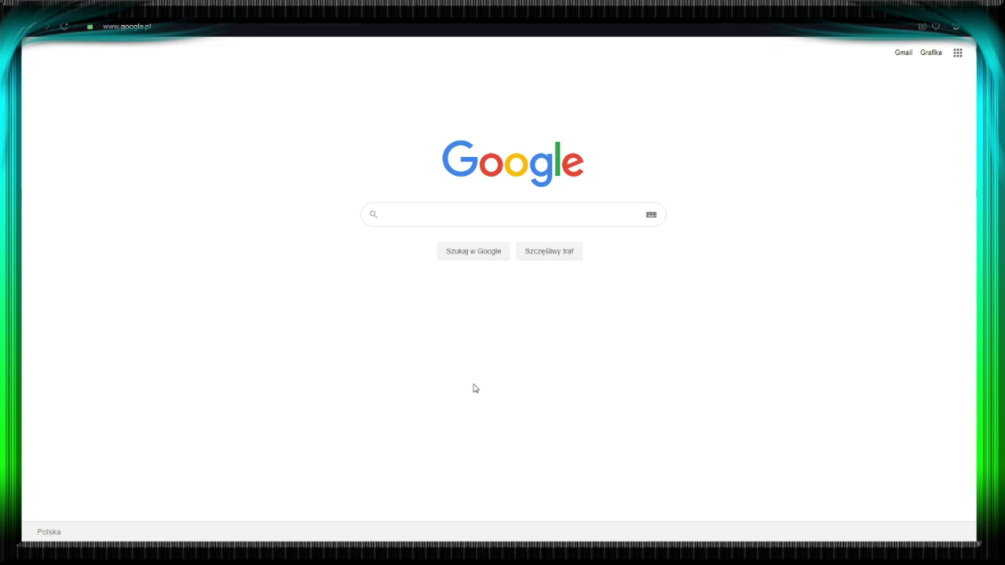
{"action": "left_click", "coordinate": [453, 28]}
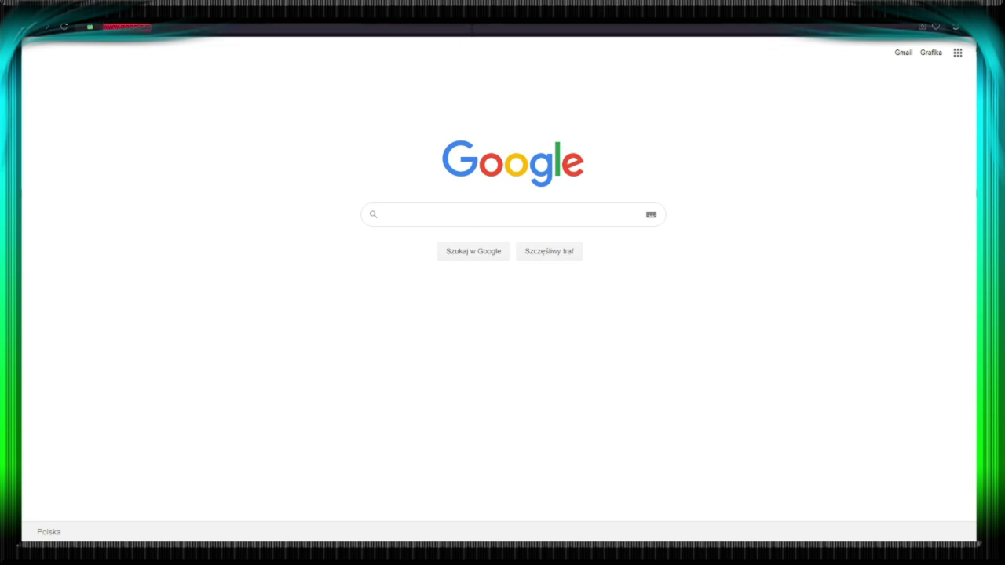
{"action": "type", "text": "https://crystal-launcher.net/p/main"}
{"action": "key", "text": "Return"}
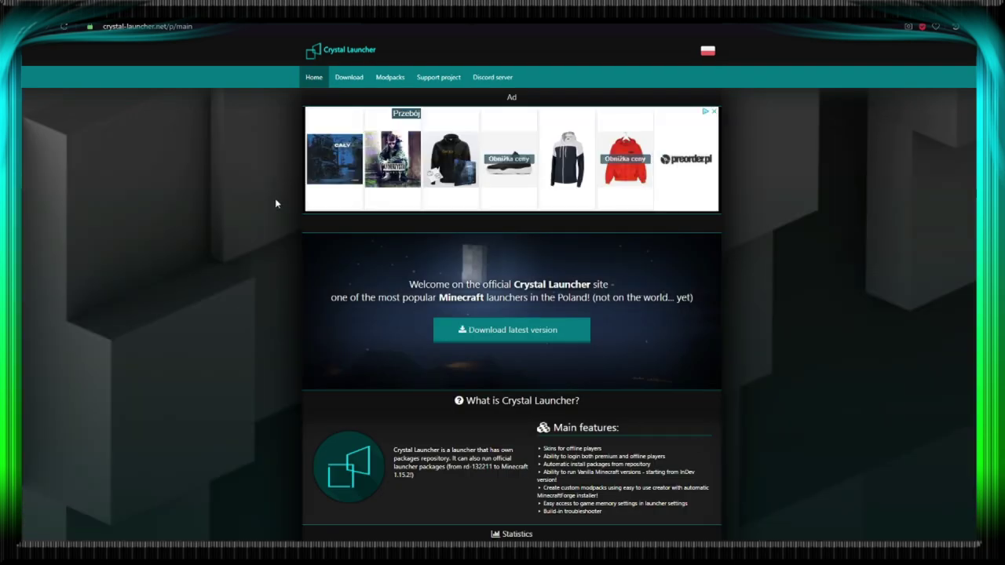
{"action": "scroll", "coordinate": [442, 343], "scroll_direction": "down", "scroll_amount": 4}
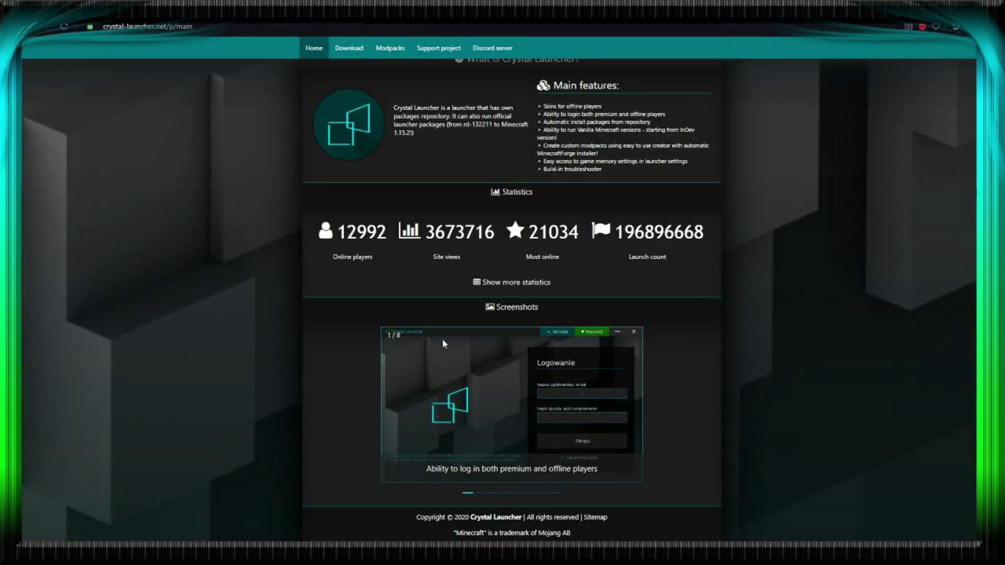
{"action": "scroll", "coordinate": [442, 344], "scroll_direction": "up", "scroll_amount": 2}
{"action": "scroll", "coordinate": [444, 346], "scroll_direction": "up", "scroll_amount": 2}
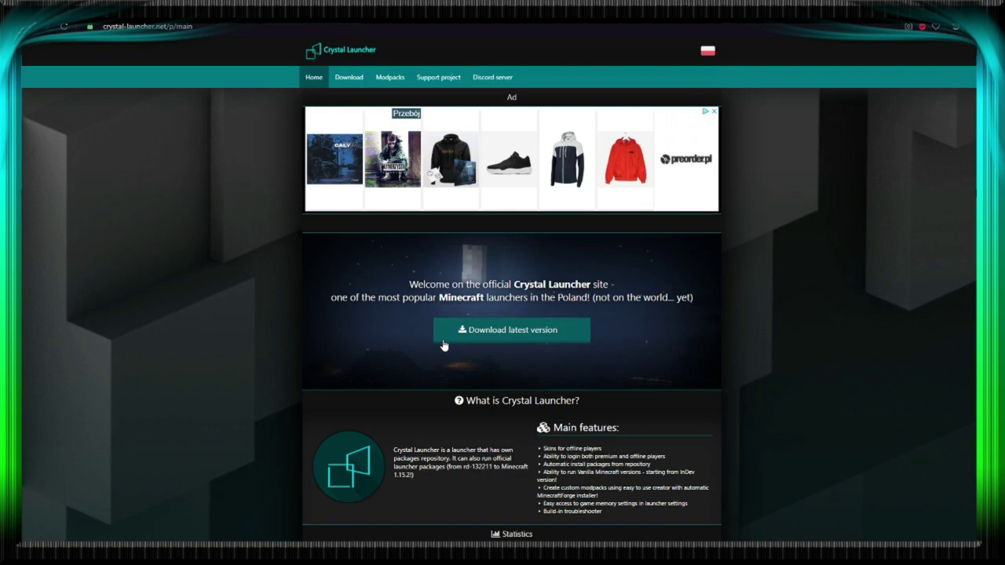
Go to the latest-version downloads and request the standard release exe for Windows
{"action": "left_click", "coordinate": [519, 338]}
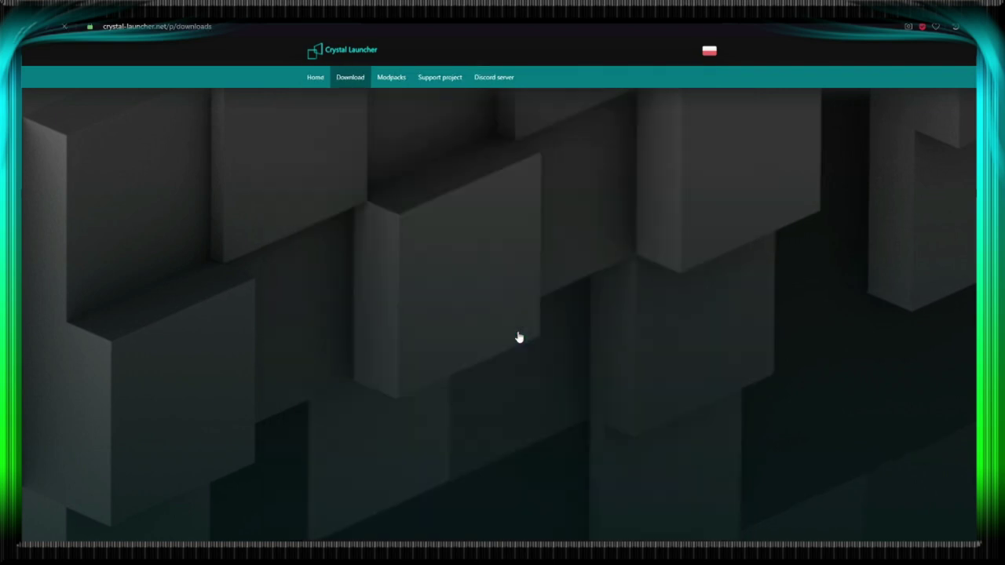
{"action": "scroll", "coordinate": [518, 337], "scroll_direction": "down", "scroll_amount": 5}
{"action": "scroll", "coordinate": [518, 337], "scroll_direction": "down", "scroll_amount": 4}
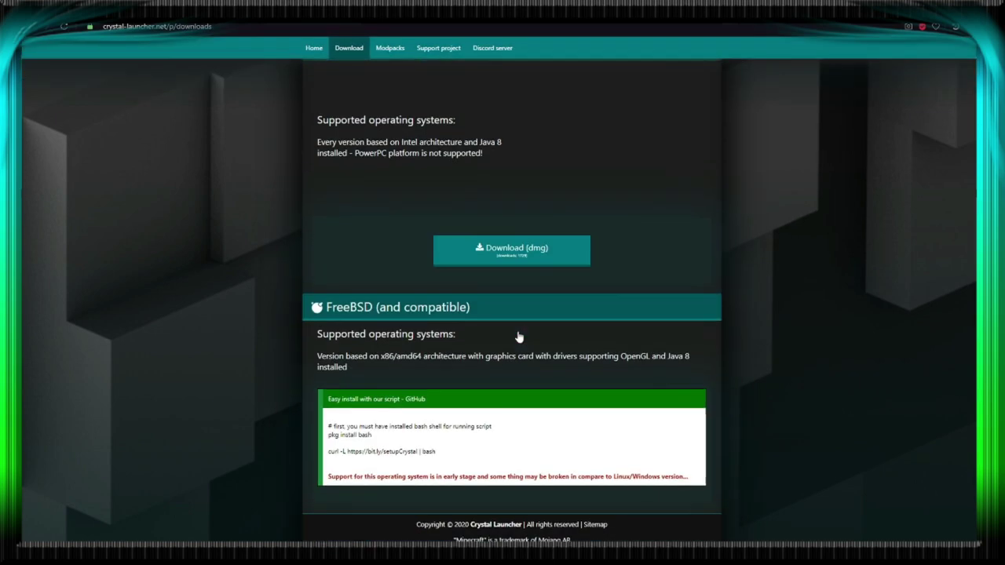
{"action": "scroll", "coordinate": [578, 337], "scroll_direction": "up", "scroll_amount": 9}
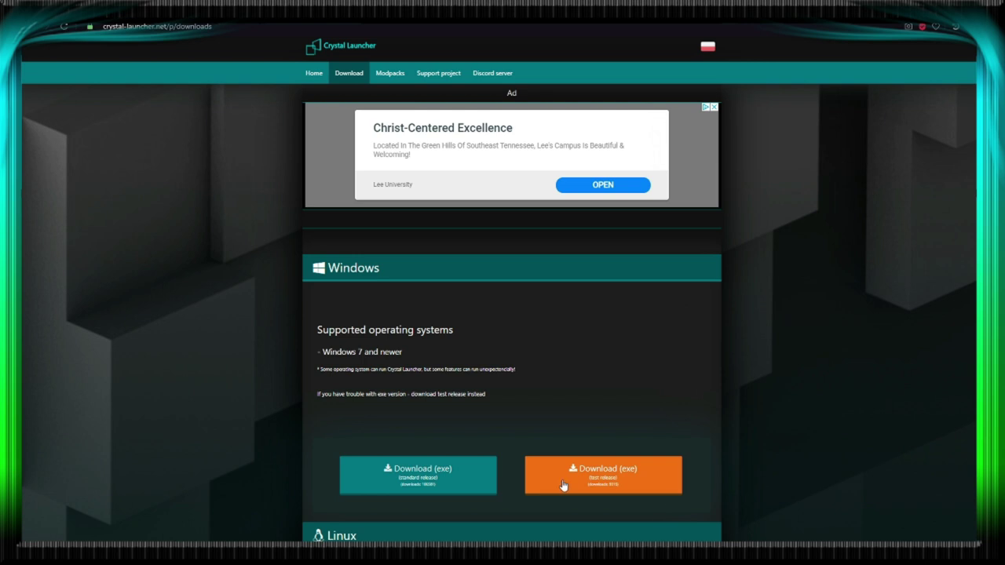
{"action": "left_click", "coordinate": [421, 484]}
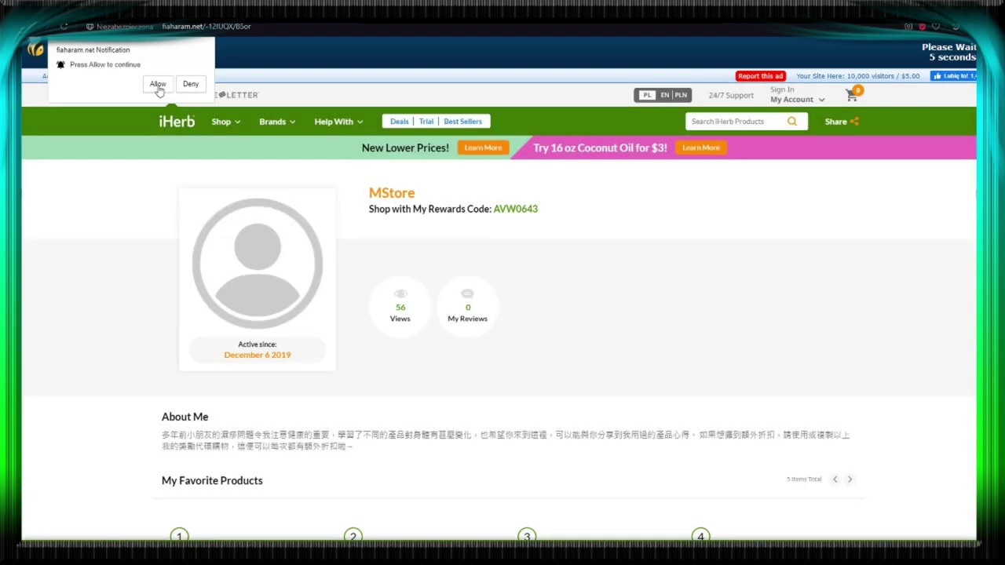
Allow the notification requests on the adf.ly page and skip the ad to reach the download
{"action": "left_click", "coordinate": [157, 88]}
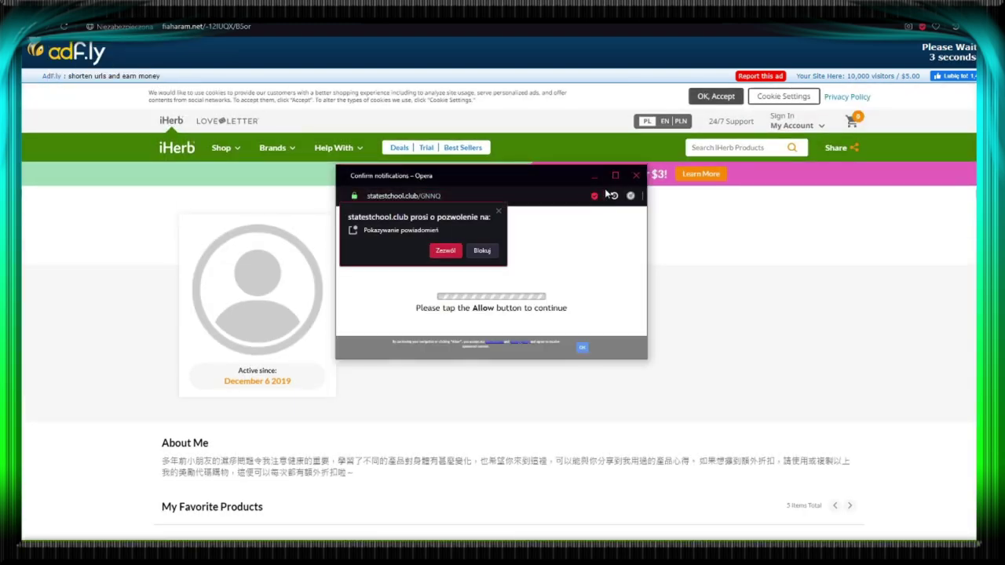
{"action": "left_click", "coordinate": [446, 251]}
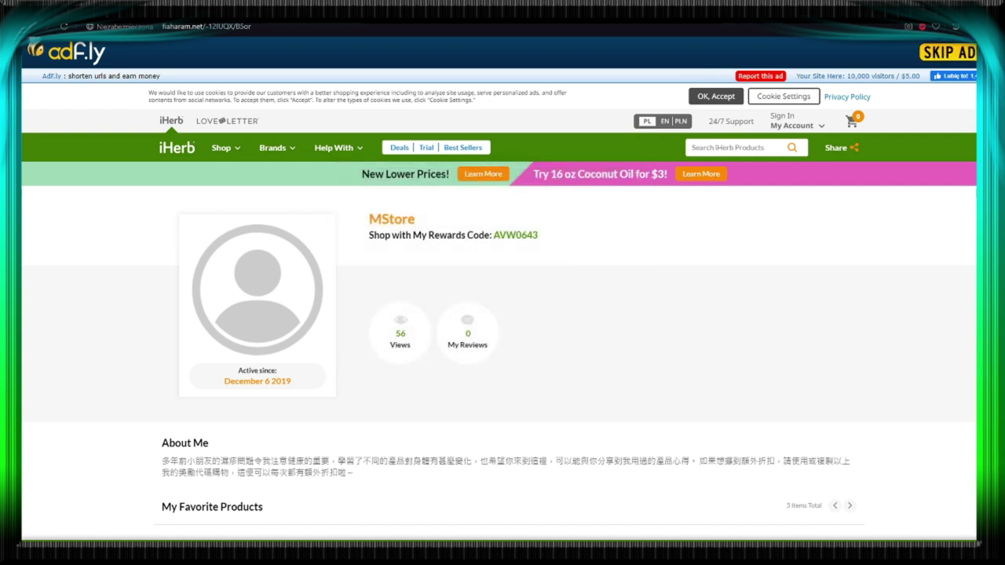
{"action": "left_click", "coordinate": [949, 54]}
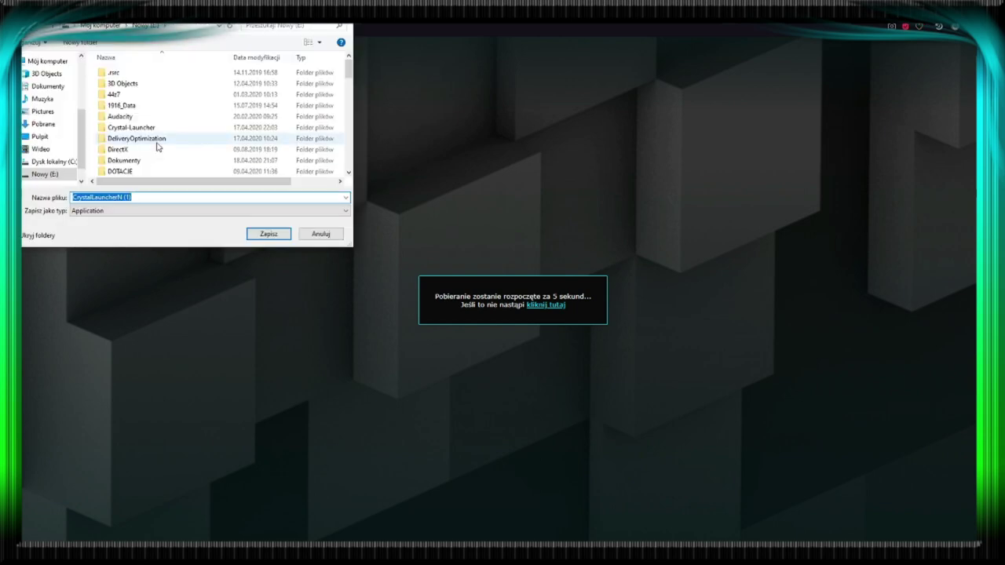
Save the installer as CrystalLauncherN (1) on the Nowy (E:) drive
{"action": "scroll", "coordinate": [173, 148], "scroll_direction": "down", "scroll_amount": 15}
{"action": "scroll", "coordinate": [157, 147], "scroll_direction": "down", "scroll_amount": 3}
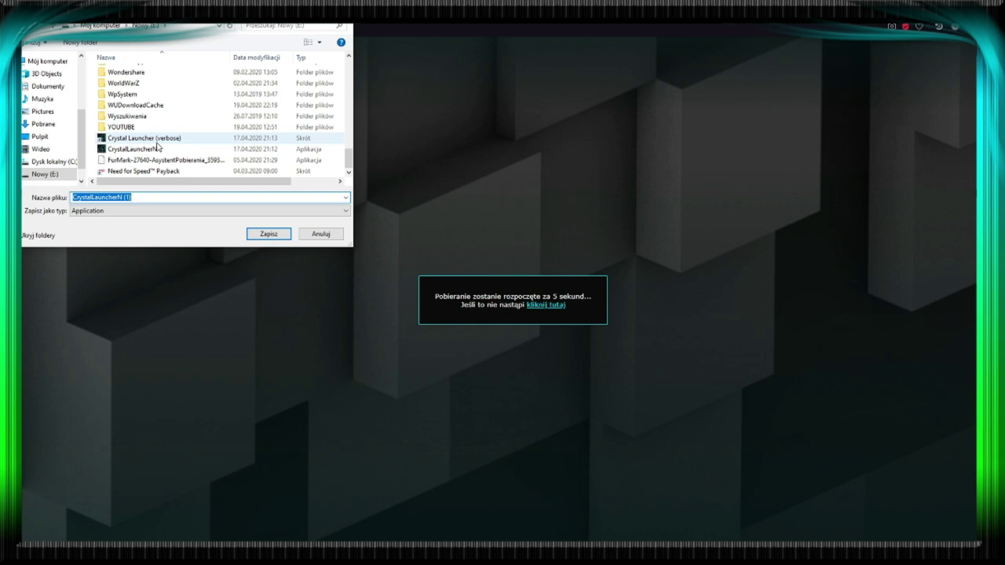
{"action": "scroll", "coordinate": [157, 147], "scroll_direction": "up", "scroll_amount": 18}
{"action": "scroll", "coordinate": [157, 147], "scroll_direction": "down", "scroll_amount": 17}
{"action": "left_click", "coordinate": [269, 234]}
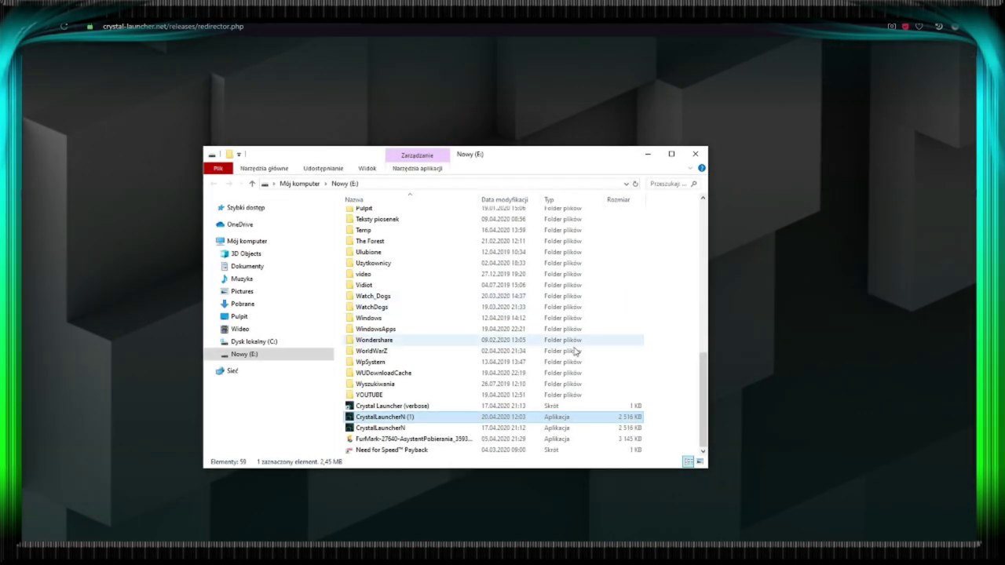
Run the downloaded CrystalLauncherN (1) installer and confirm Polish as its language
{"action": "double_click", "coordinate": [414, 417]}
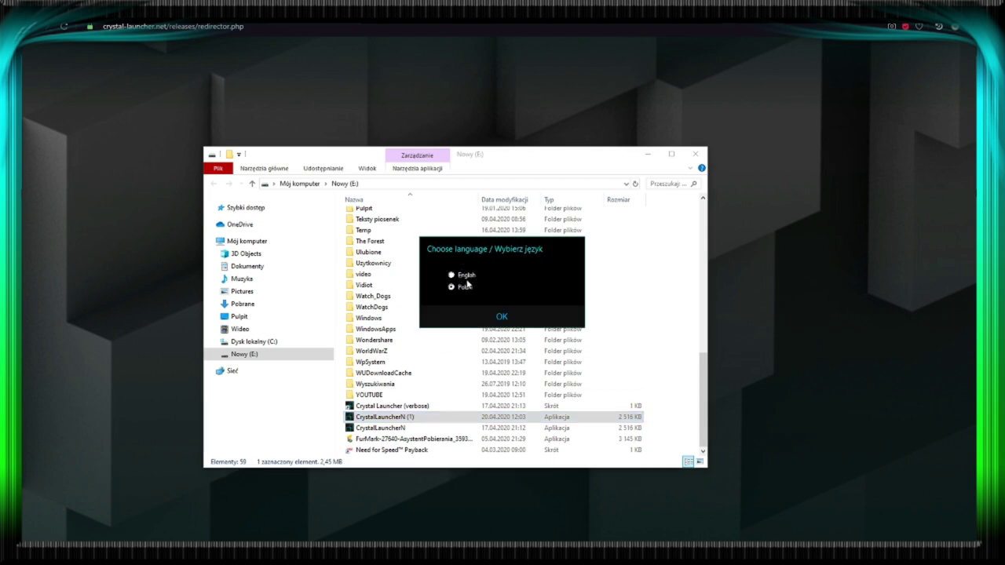
{"action": "left_click", "coordinate": [468, 276]}
{"action": "left_click", "coordinate": [503, 317]}
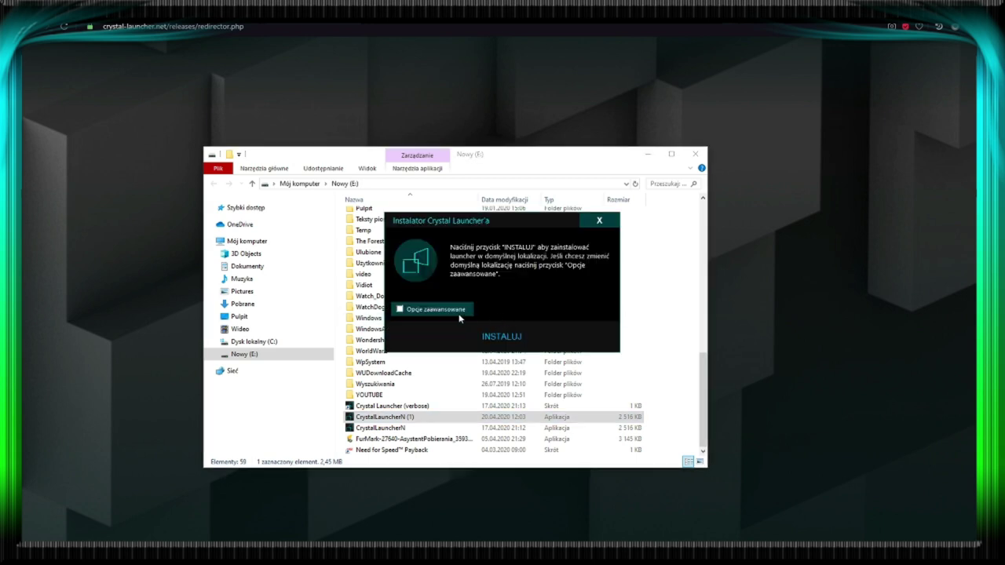
Show the installer's advanced options and toggle the option for a shortcut with console output
{"action": "left_click", "coordinate": [408, 311]}
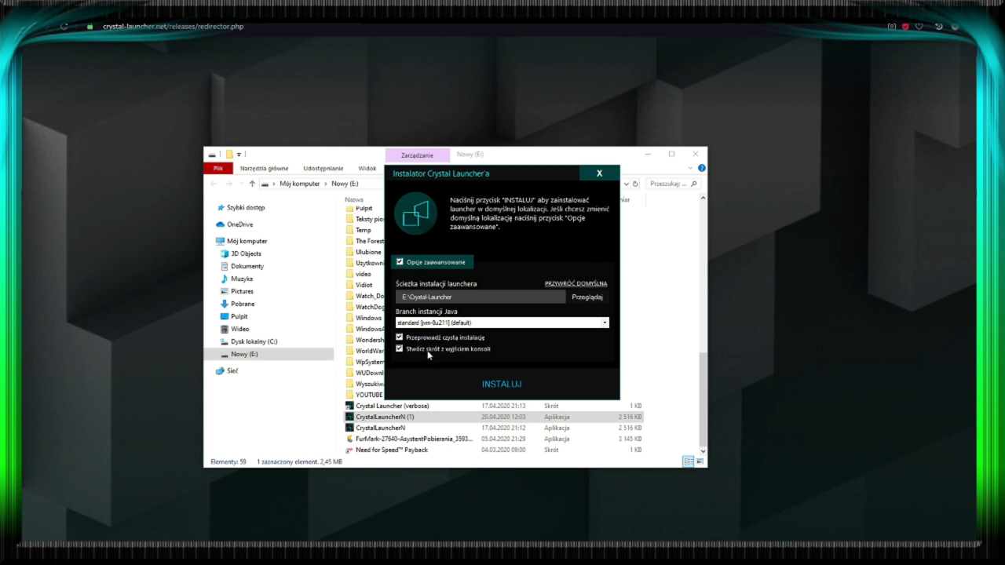
{"action": "left_click", "coordinate": [427, 351]}
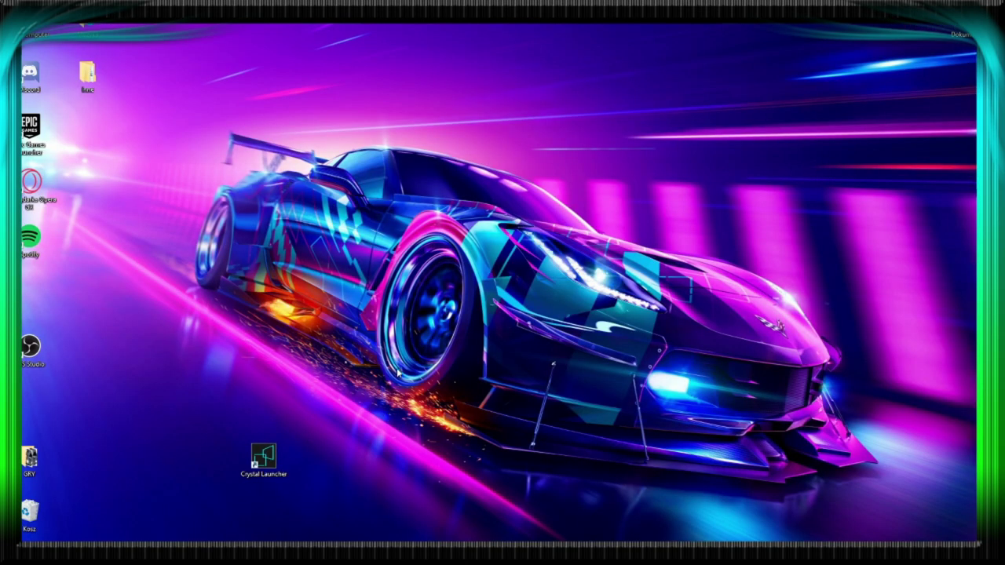
Start Crystal Launcher from the desktop shortcut and log in with the saved non-Mojang account
{"action": "left_click_drag", "start_coordinate": [263, 459], "coordinate": [278, 417]}
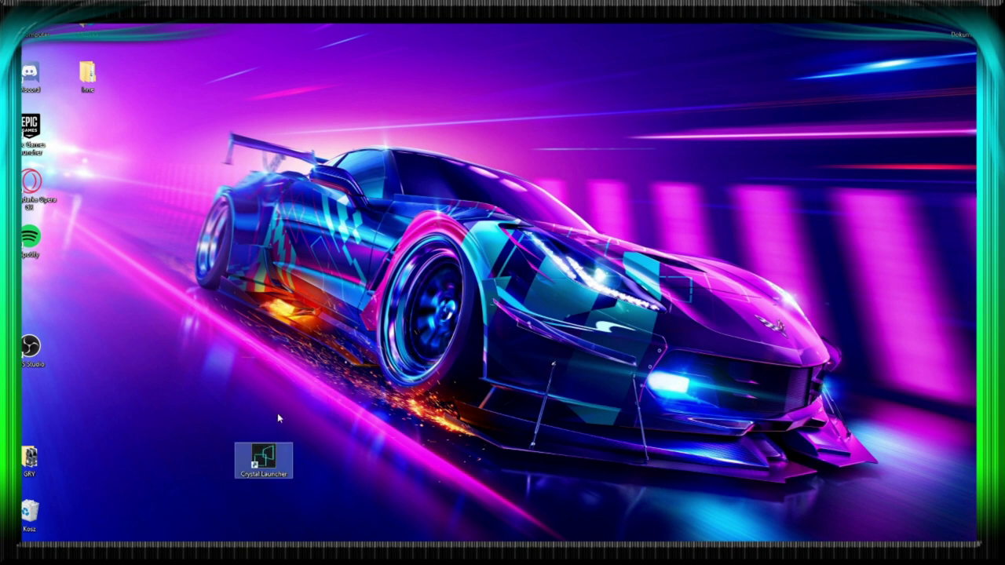
{"action": "double_click", "coordinate": [266, 454]}
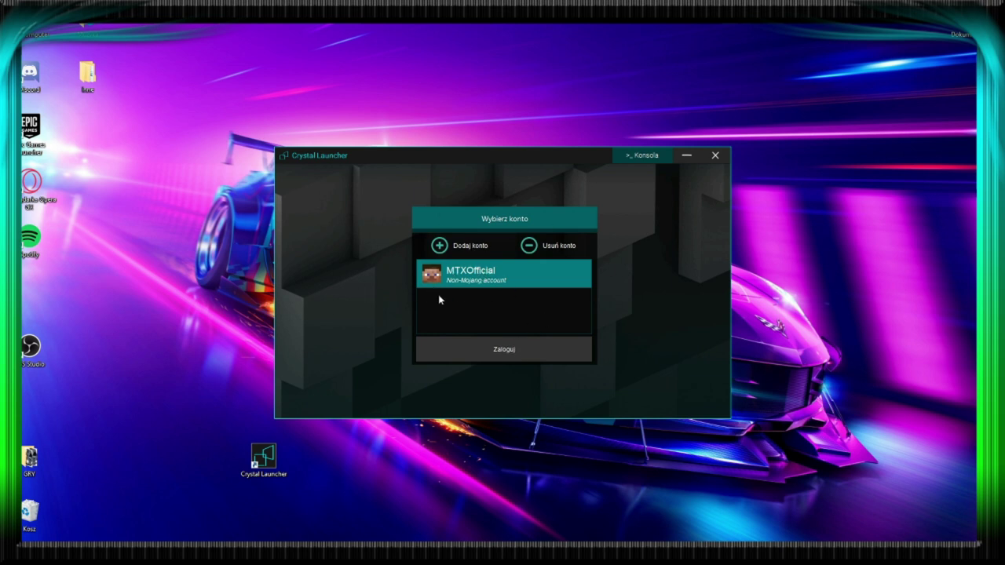
{"action": "left_click", "coordinate": [521, 349]}
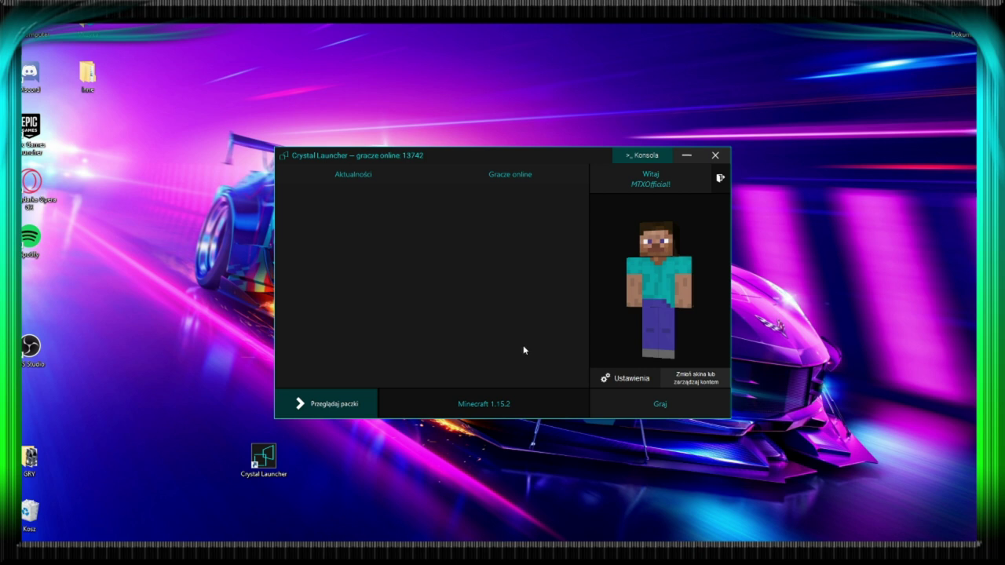
Examine the launcher's list of normal Minecraft releases, from the newest down to the oldest versions
{"action": "left_click", "coordinate": [493, 414]}
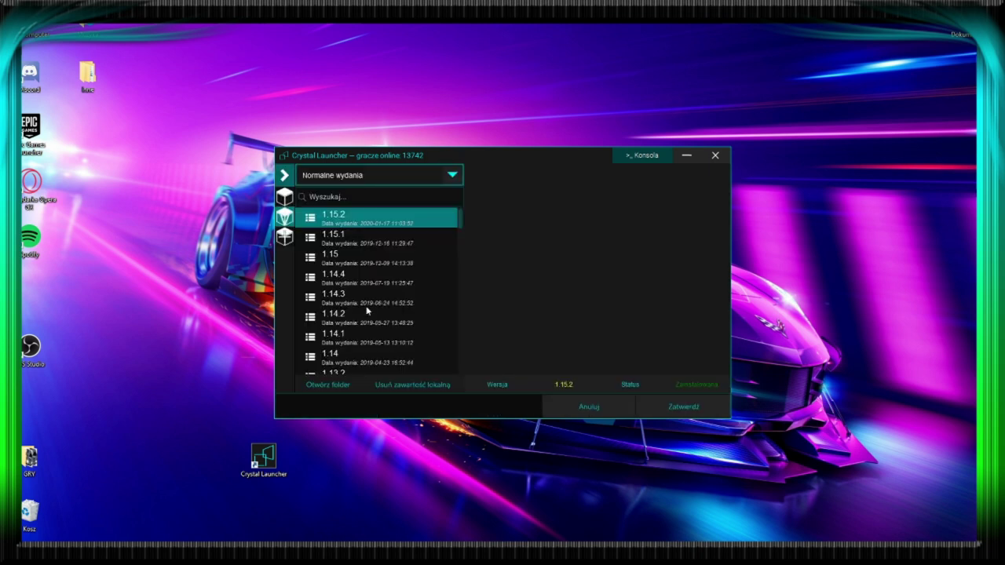
{"action": "scroll", "coordinate": [360, 304], "scroll_direction": "down", "scroll_amount": 10}
{"action": "scroll", "coordinate": [359, 306], "scroll_direction": "down", "scroll_amount": 10}
{"action": "scroll", "coordinate": [359, 308], "scroll_direction": "up", "scroll_amount": 20}
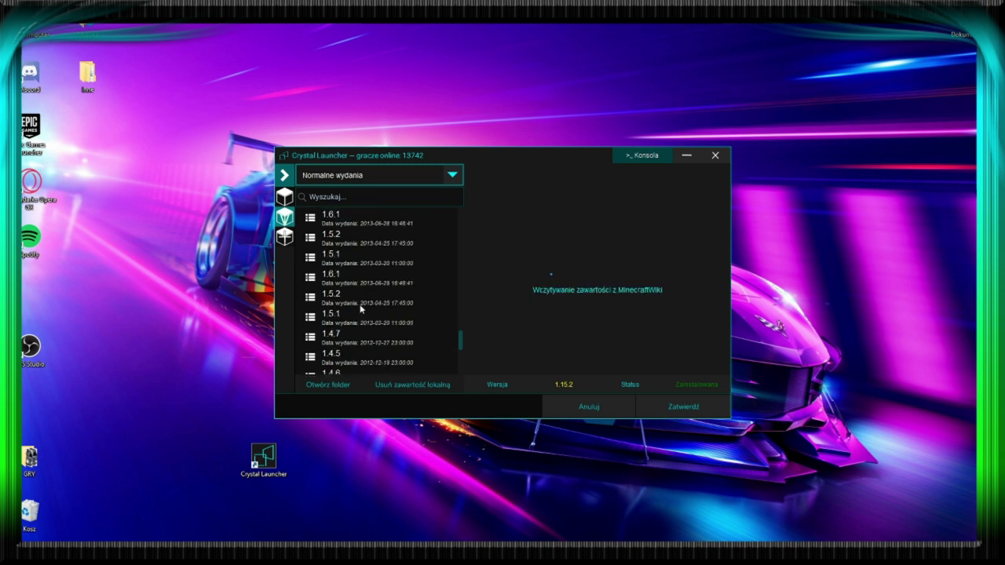
{"action": "scroll", "coordinate": [361, 311], "scroll_direction": "up", "scroll_amount": 12}
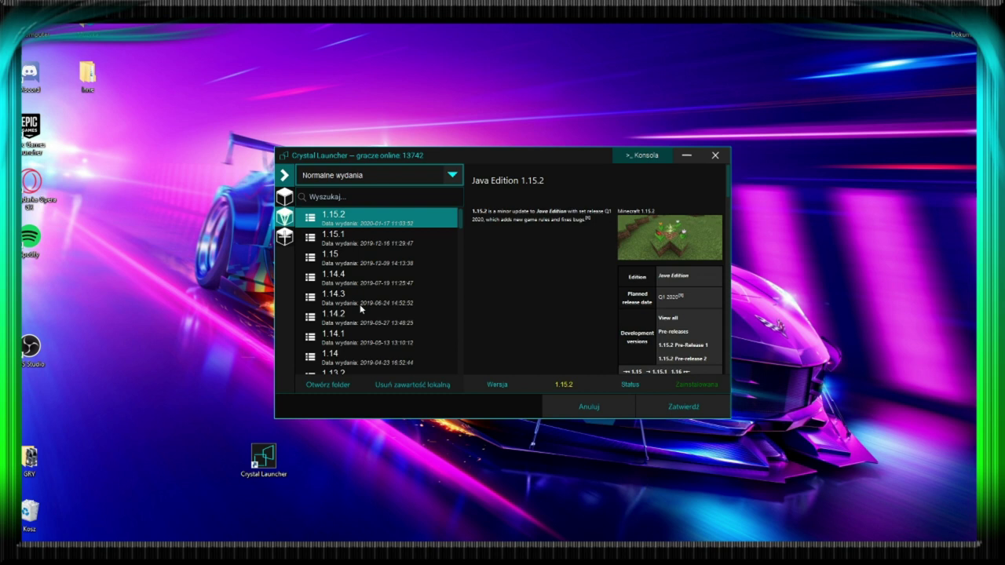
{"action": "scroll", "coordinate": [361, 311], "scroll_direction": "down", "scroll_amount": 12}
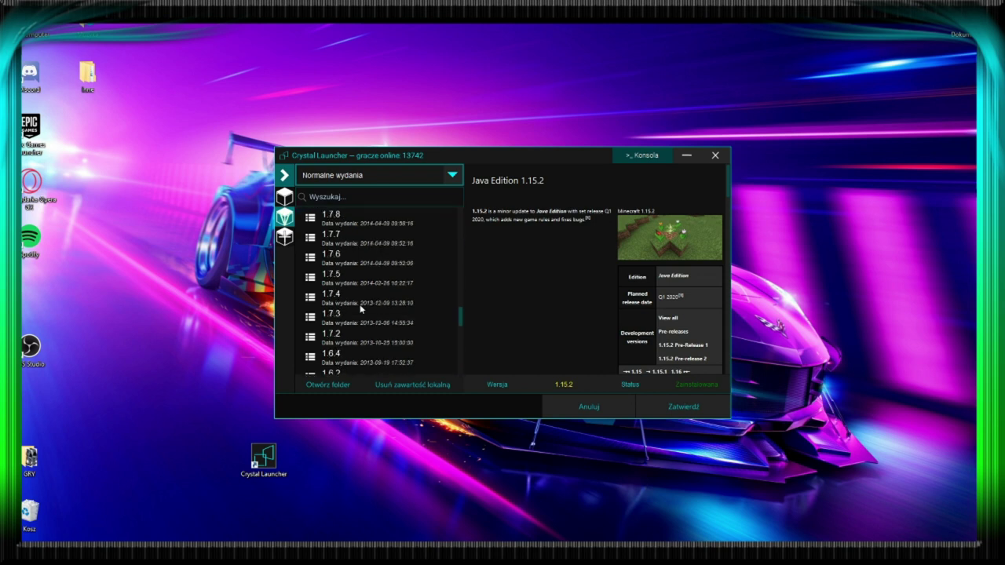
{"action": "scroll", "coordinate": [361, 311], "scroll_direction": "up", "scroll_amount": 5}
{"action": "scroll", "coordinate": [362, 310], "scroll_direction": "up", "scroll_amount": 3}
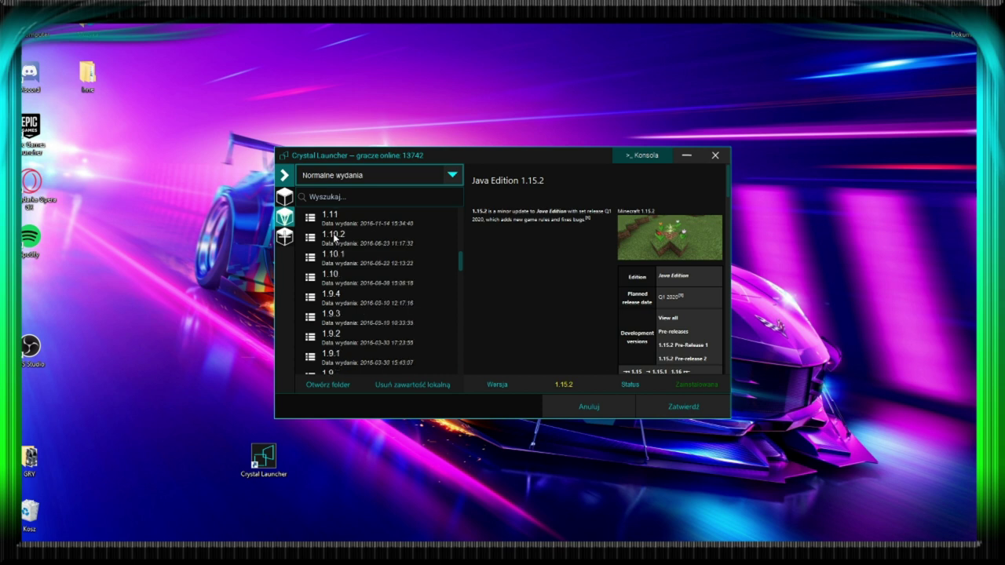
{"action": "scroll", "coordinate": [400, 308], "scroll_direction": "down", "scroll_amount": 5}
{"action": "scroll", "coordinate": [401, 308], "scroll_direction": "up", "scroll_amount": 8}
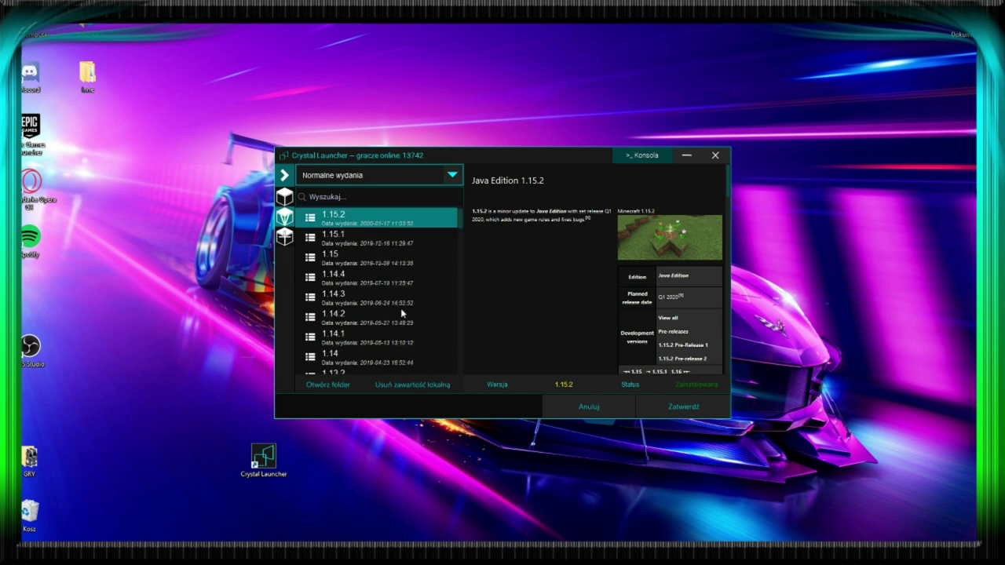
Select Minecraft 1.15.2 among the normal releases and confirm it as the version to play
{"action": "left_click", "coordinate": [370, 279]}
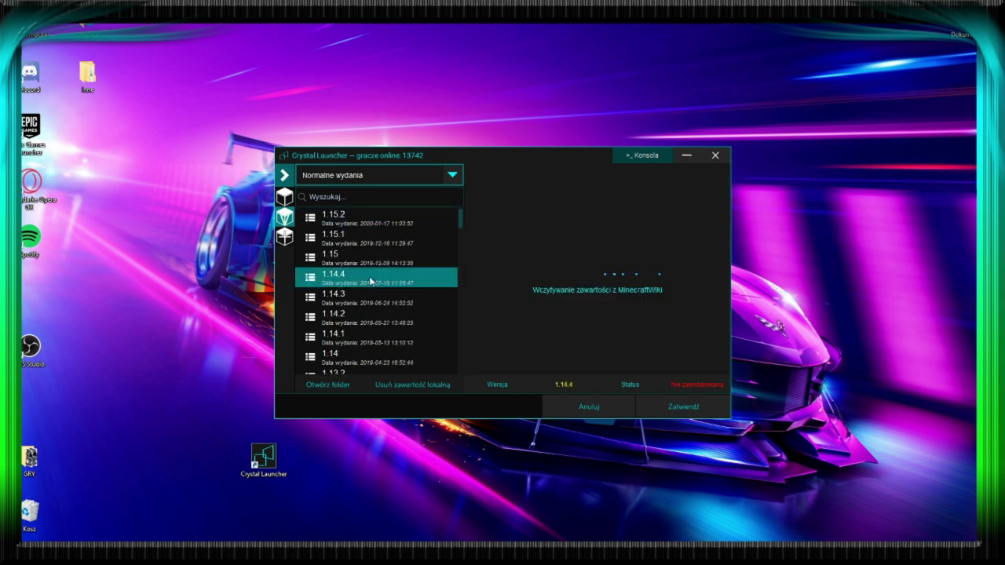
{"action": "left_click", "coordinate": [373, 222]}
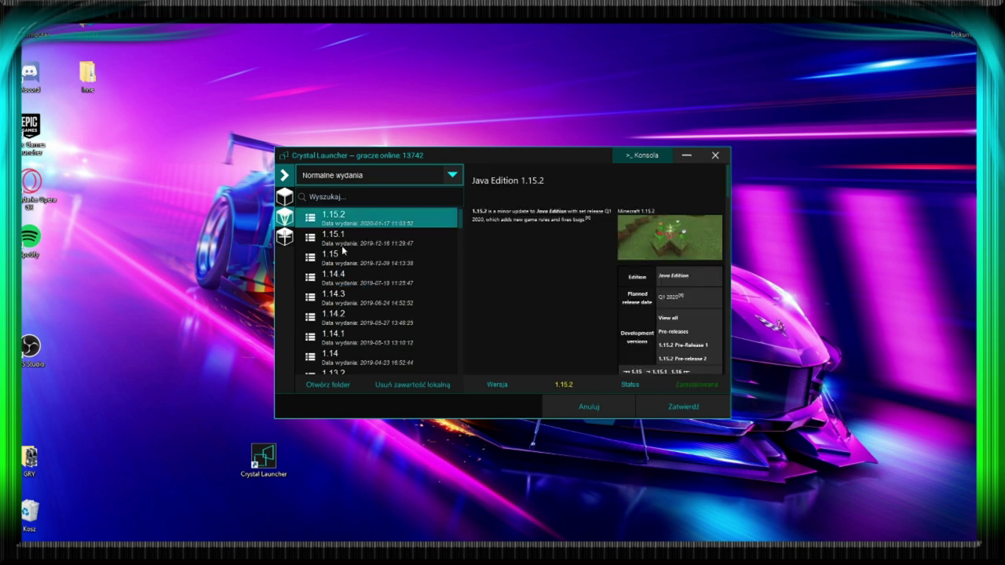
{"action": "left_click", "coordinate": [343, 249]}
{"action": "left_click", "coordinate": [361, 223]}
{"action": "left_click", "coordinate": [691, 406]}
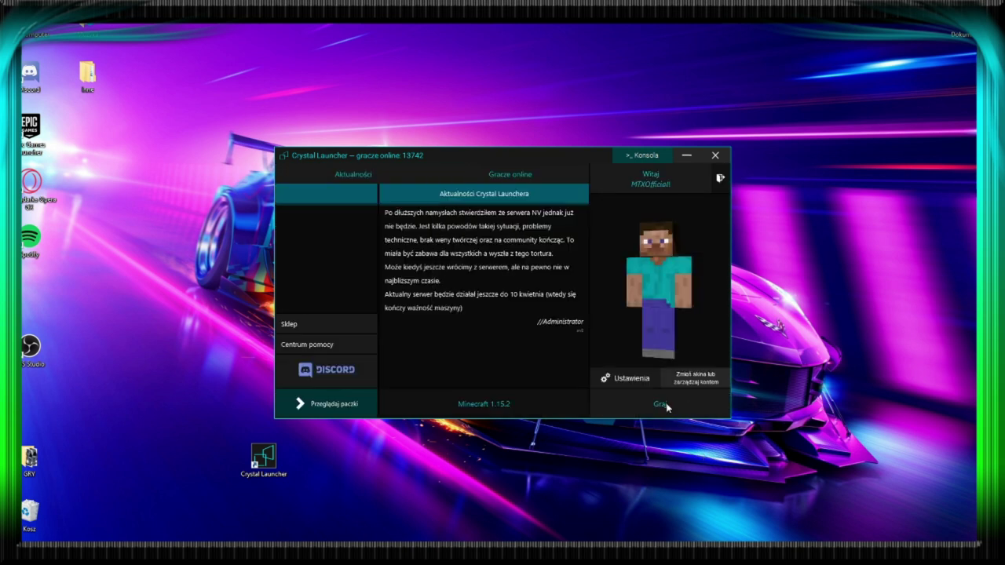